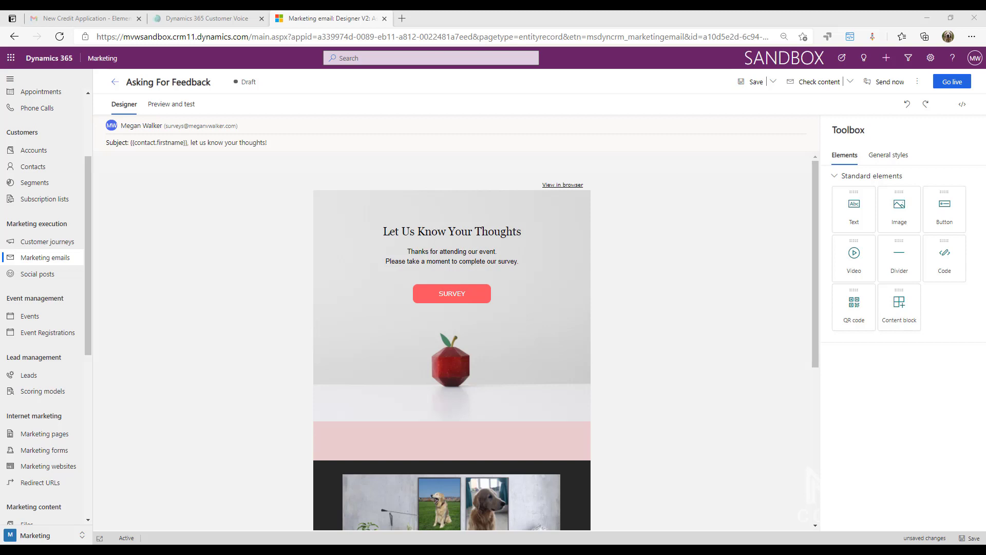
Add a new line above the Let Us Know Your Thoughts heading and start it with "Dear".
left_click(386, 232)
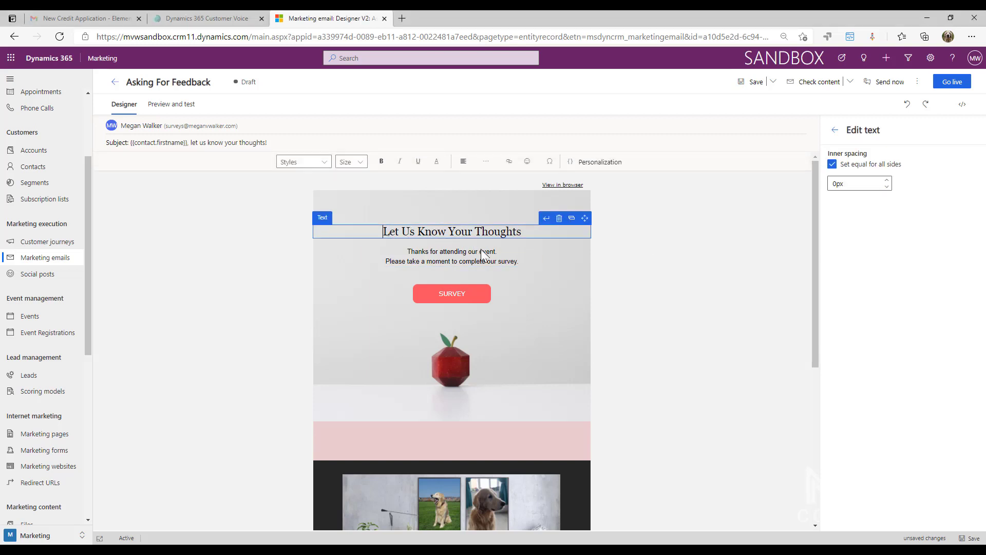
key("Return")
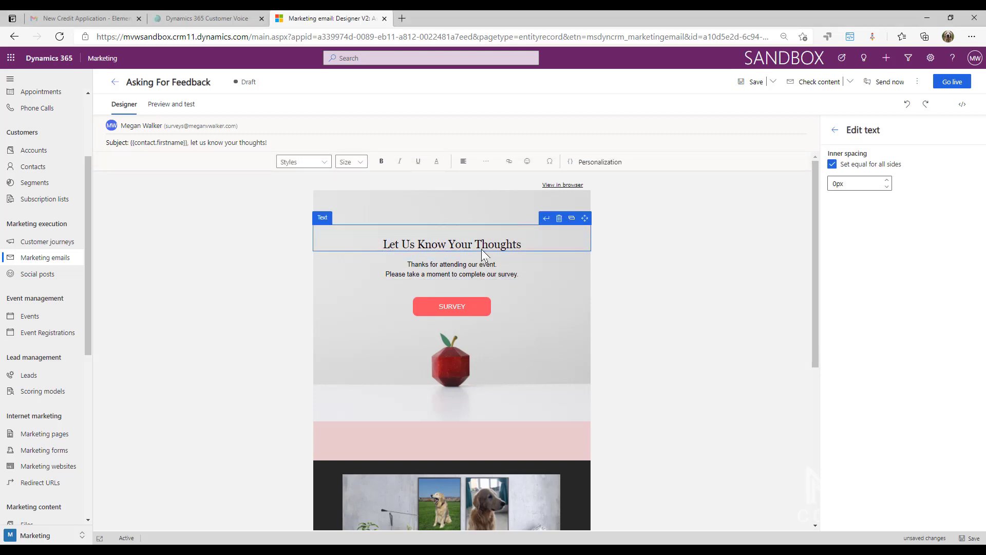
type("Dear")
Insert the Contact entity's First Name field as dynamic content after "Dear", with no relationship, and end the greeting with a comma.
left_click(595, 161)
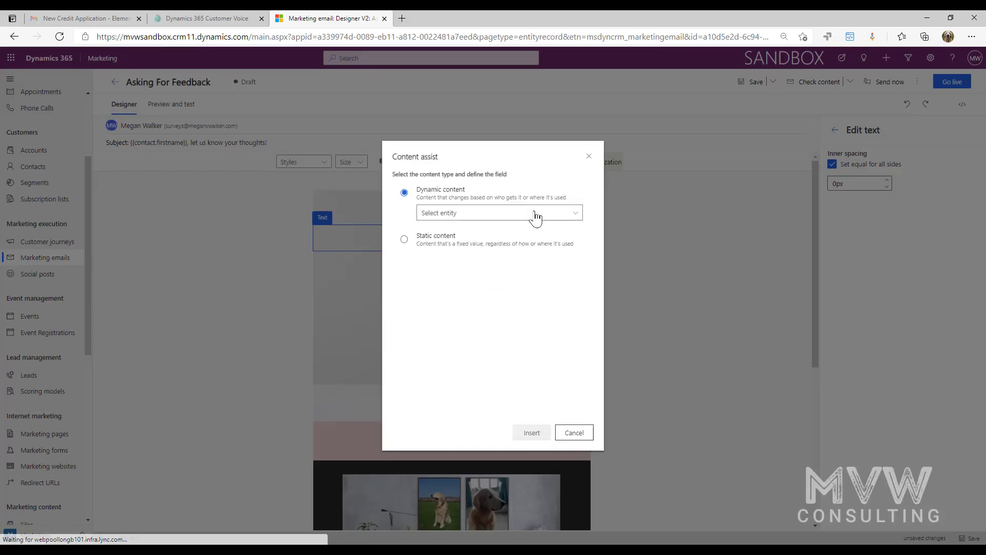
left_click(536, 212)
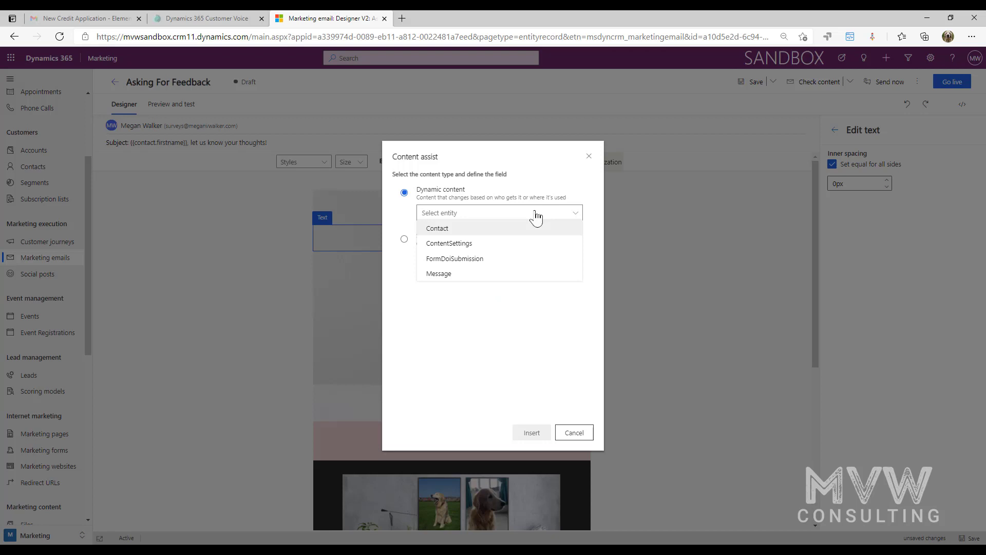
left_click(457, 228)
left_click(567, 242)
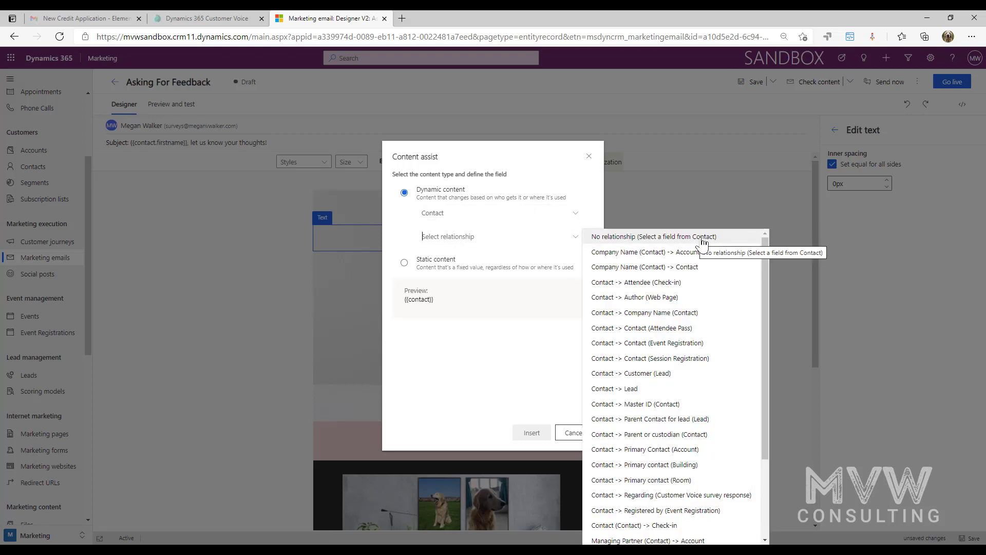
left_click(719, 238)
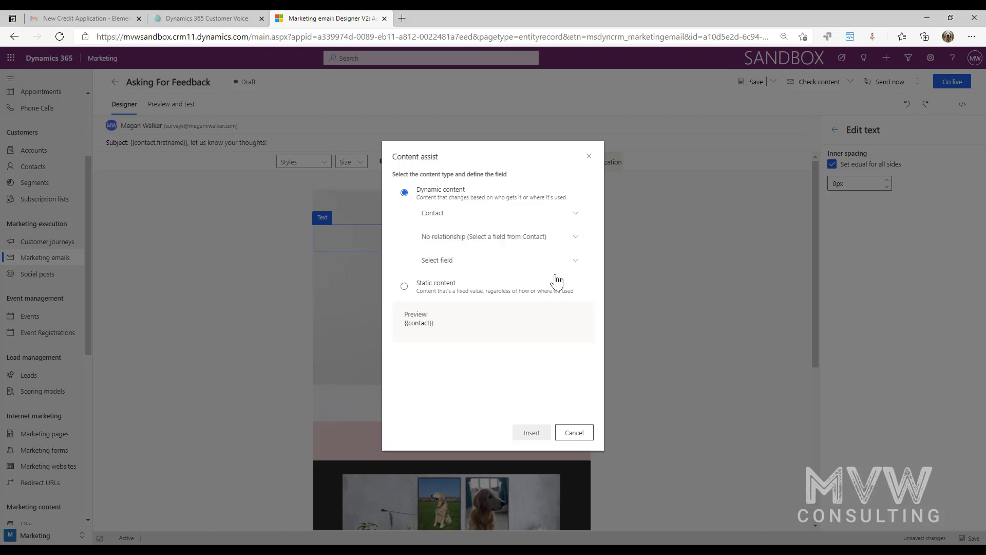
left_click(526, 260)
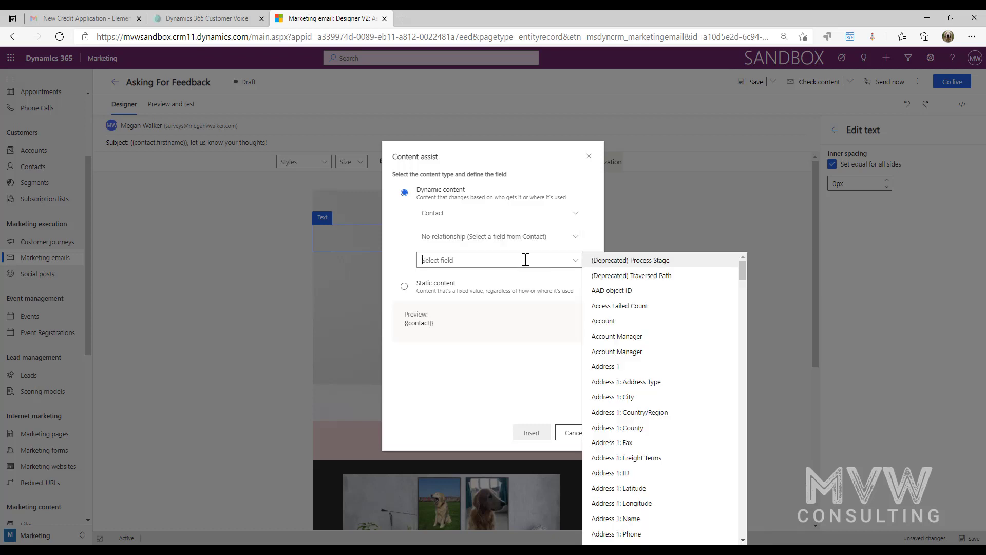
type("first")
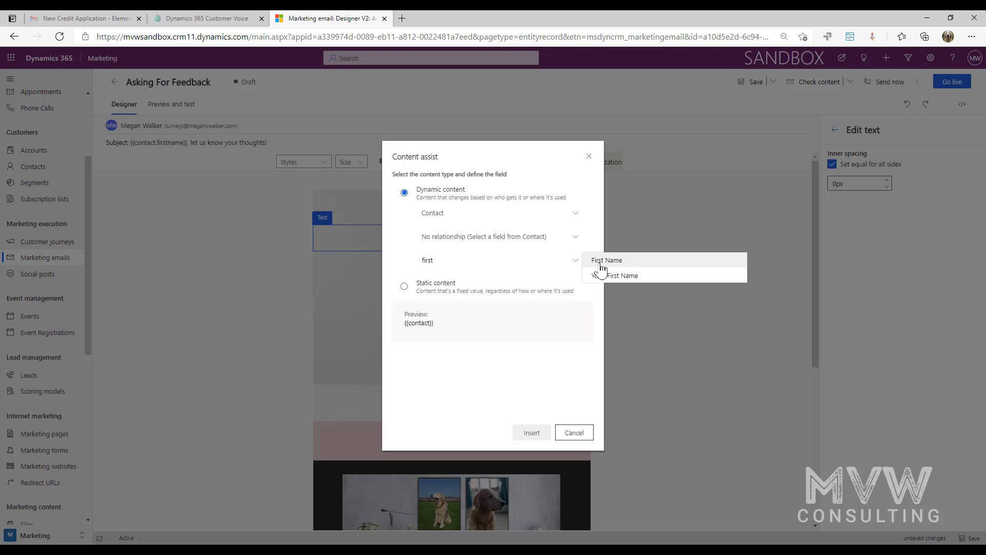
left_click(601, 261)
left_click(531, 433)
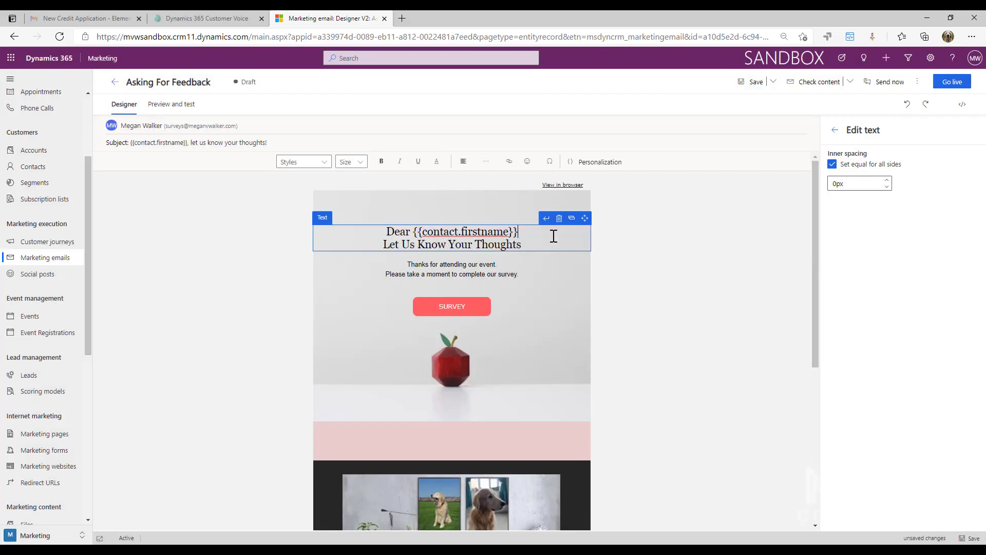
type(",")
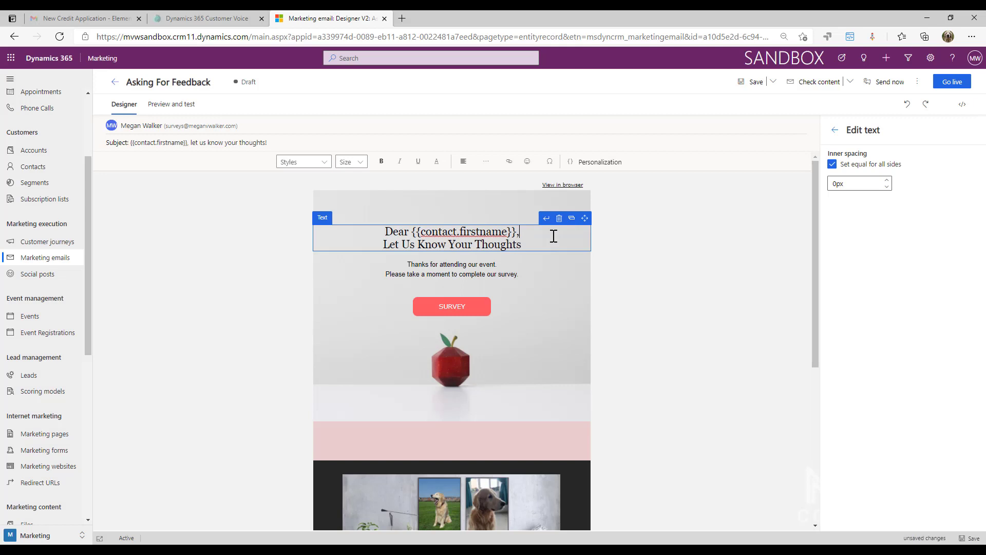
left_click(676, 257)
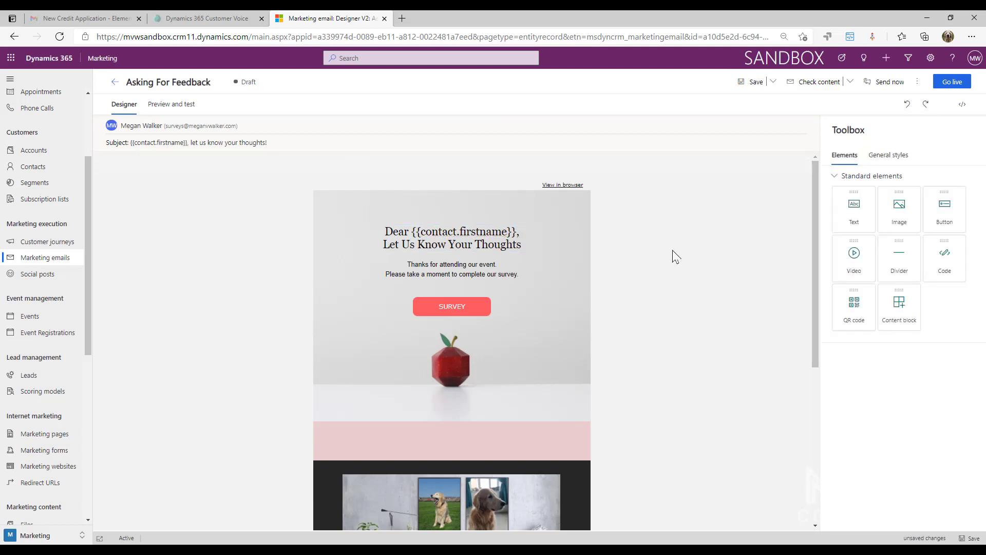
Preview the email as the contact whose record holds only a last name, to check the greeting.
left_click(171, 105)
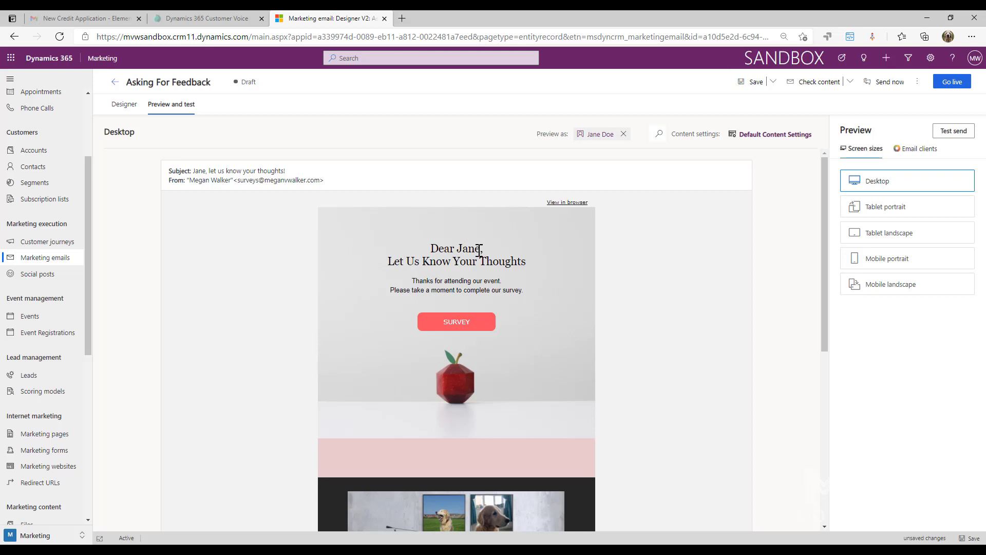
left_click(625, 134)
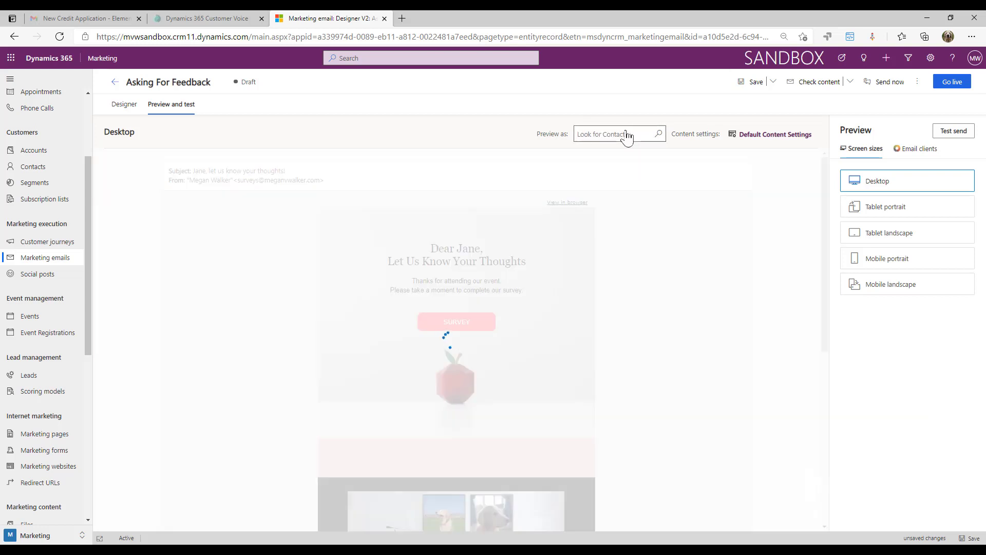
type("smith")
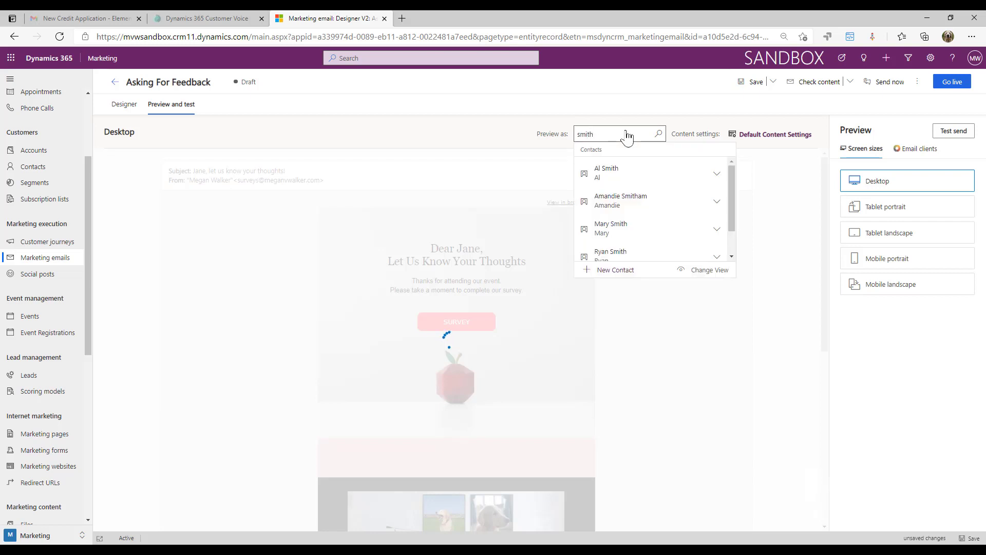
scroll(652, 218, "down", 1)
left_click(633, 247)
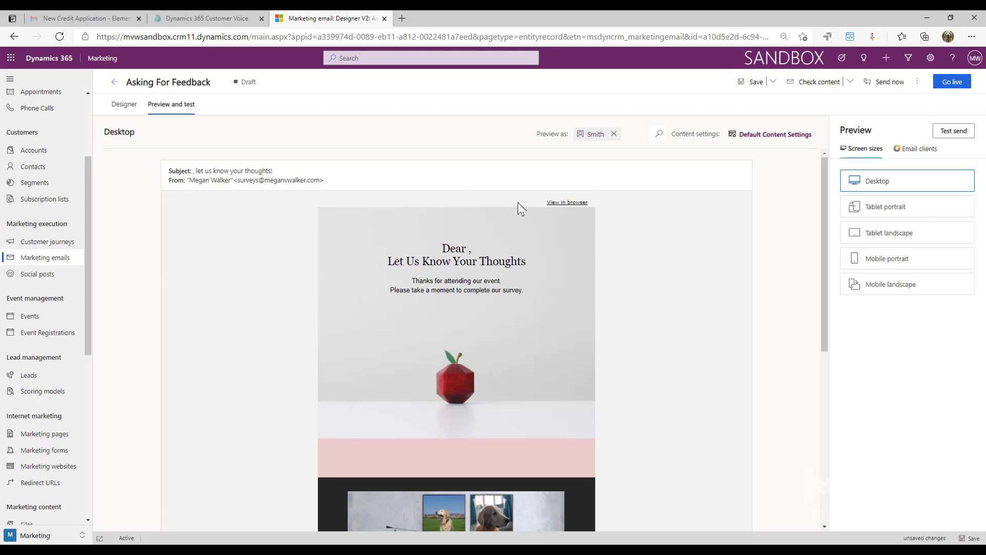
Switch the preview back to the original contact, who has a first name.
left_click(618, 135)
left_click(621, 135)
type("Jane")
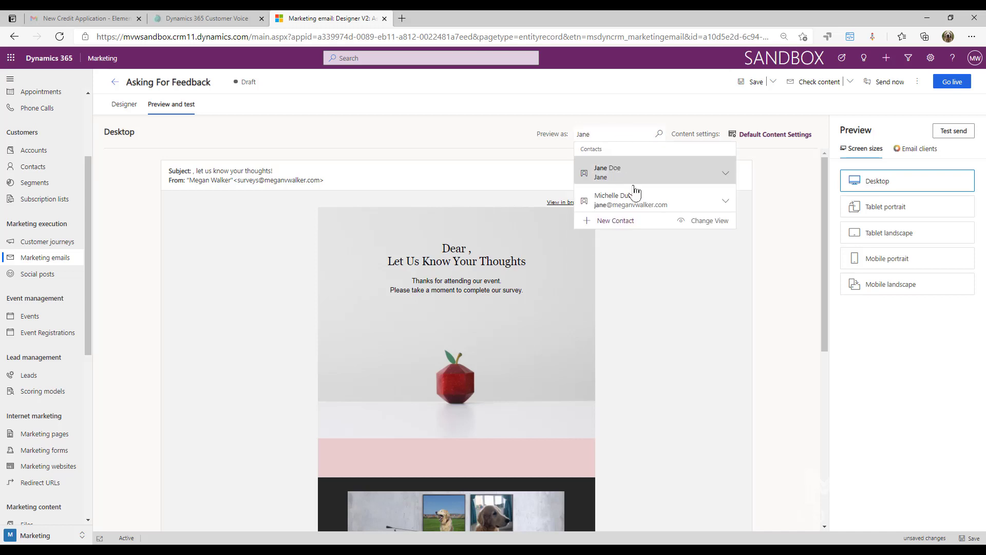
left_click(663, 173)
In the designer, replace the greeting's {{contact.firstname}} placeholder with {{#if (eq contact.firstname '')}}Customer.
left_click(124, 104)
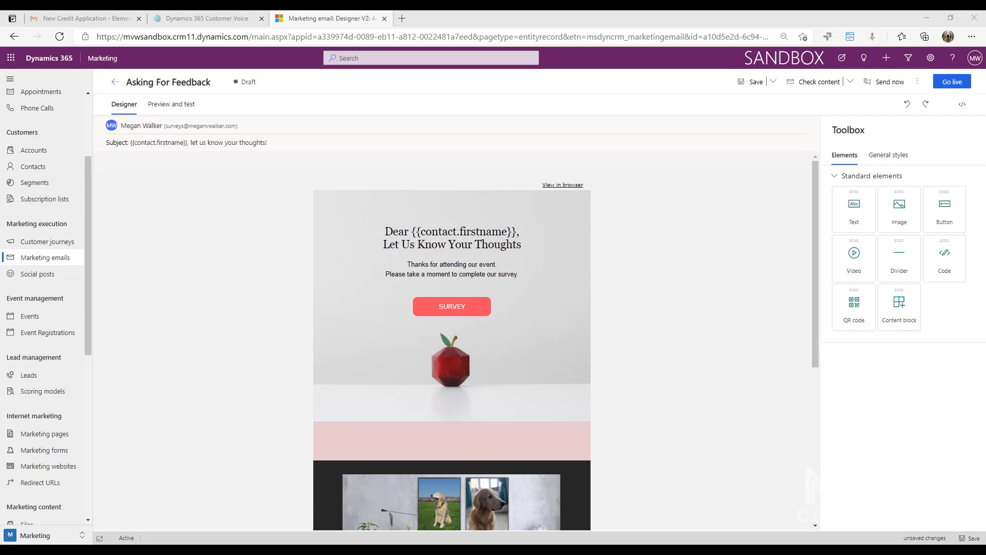
left_click(413, 230)
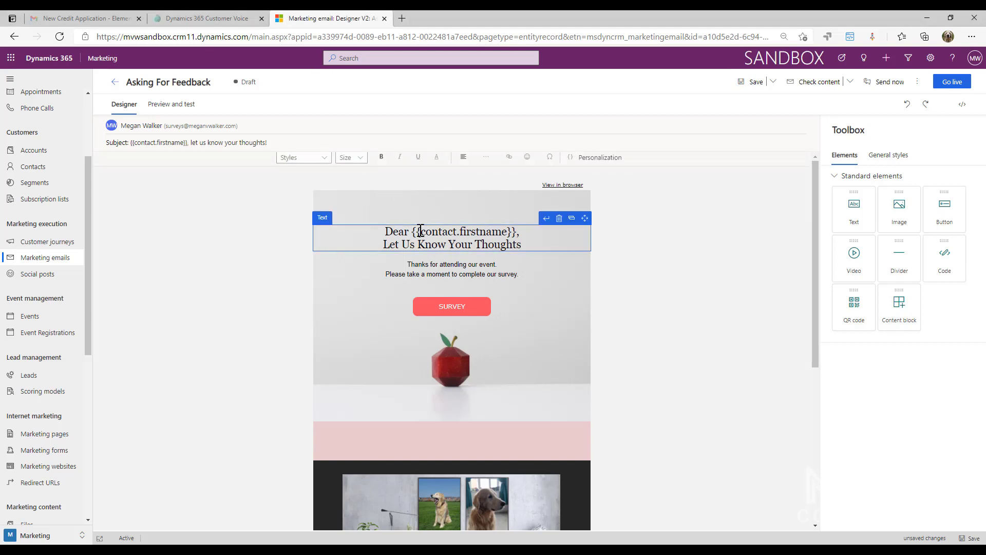
left_click_drag(412, 230, 516, 230)
key("ctrl+c")
key("BackSpace")
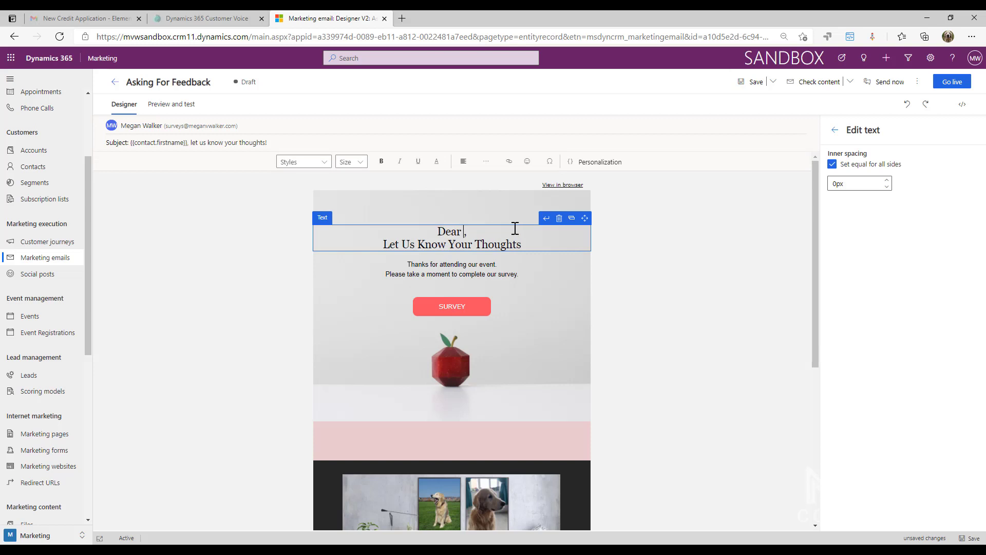
type("{{#if (eq contact.firstname '')}}")
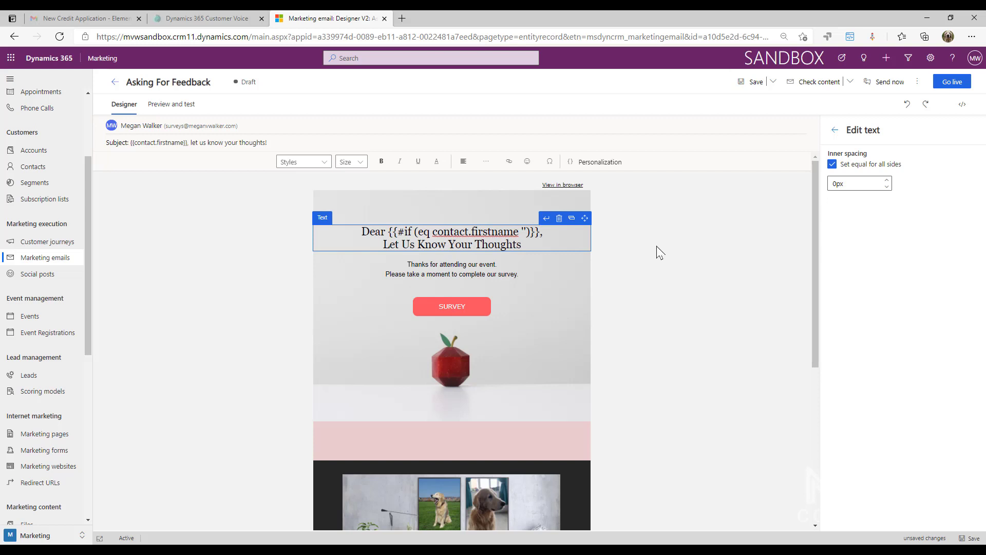
type("Customer")
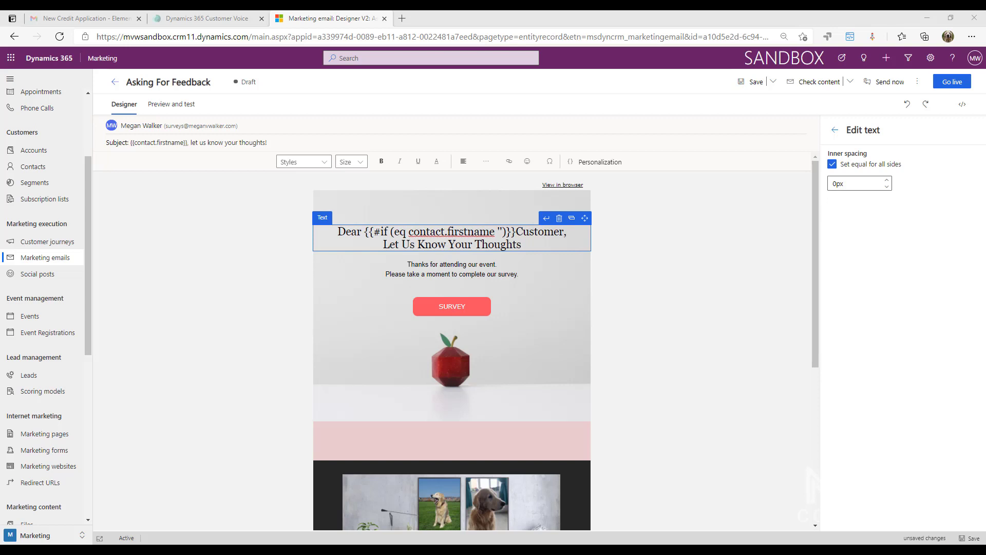
Complete the greeting condition between Customer and the comma with {{else if (ne contact.firstname '')}}{{contact.firstname}}{{/if}}.
left_click(565, 232)
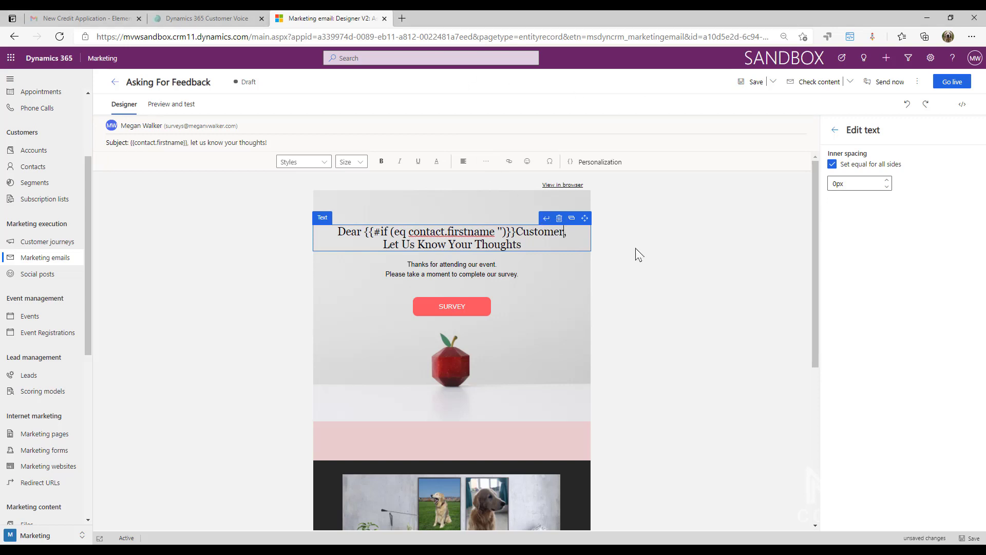
type("{{else if (ne contact.firstname \")}}")
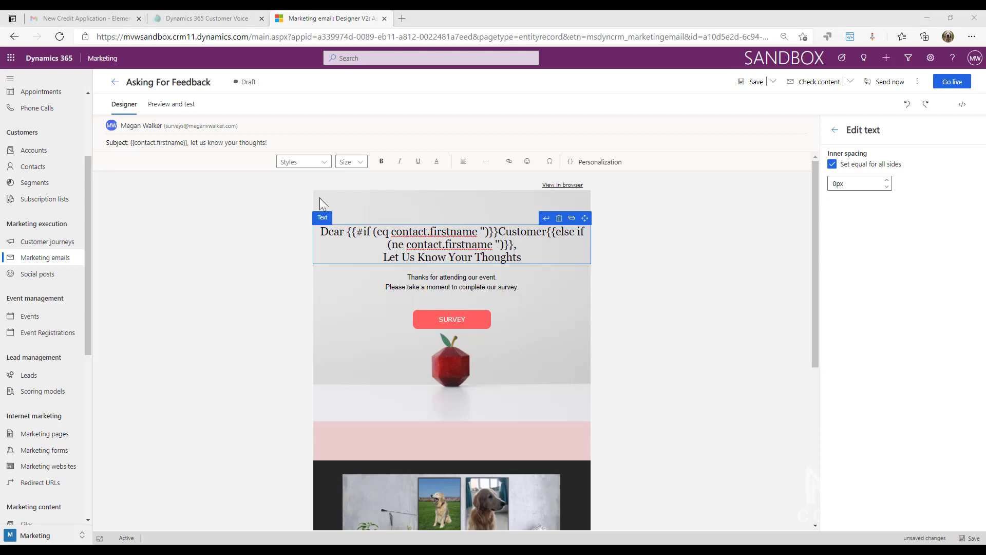
left_click(512, 245)
key("ctrl+v")
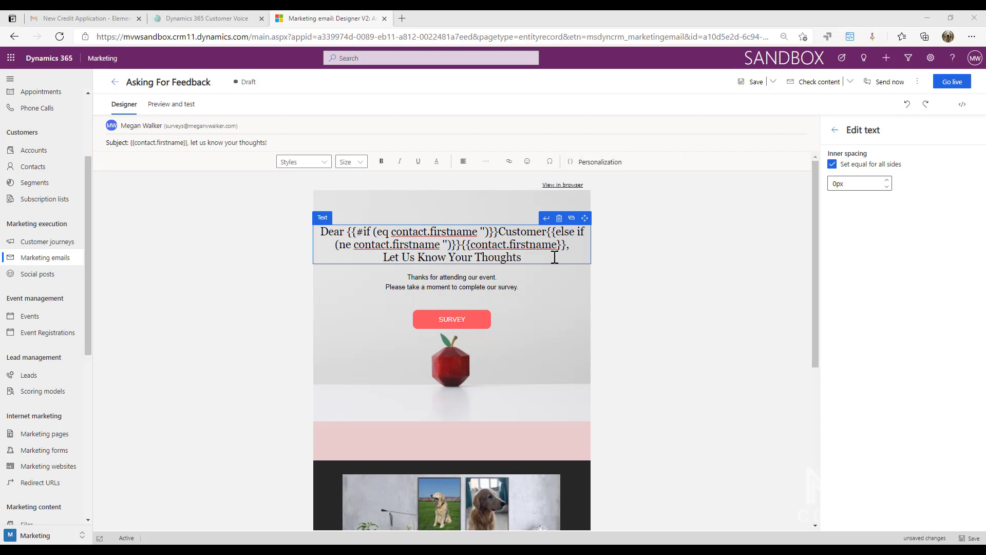
left_click(566, 246)
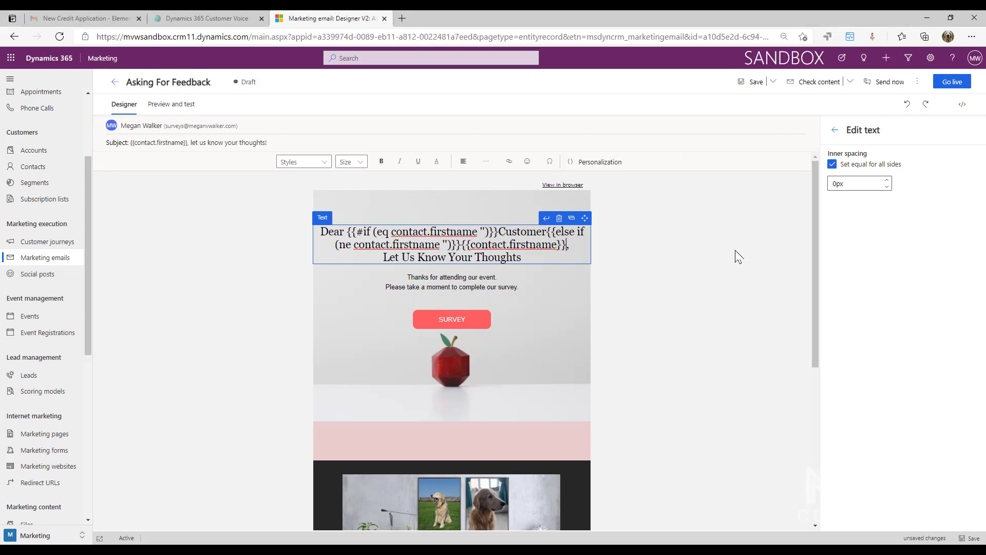
type("{{/if}}")
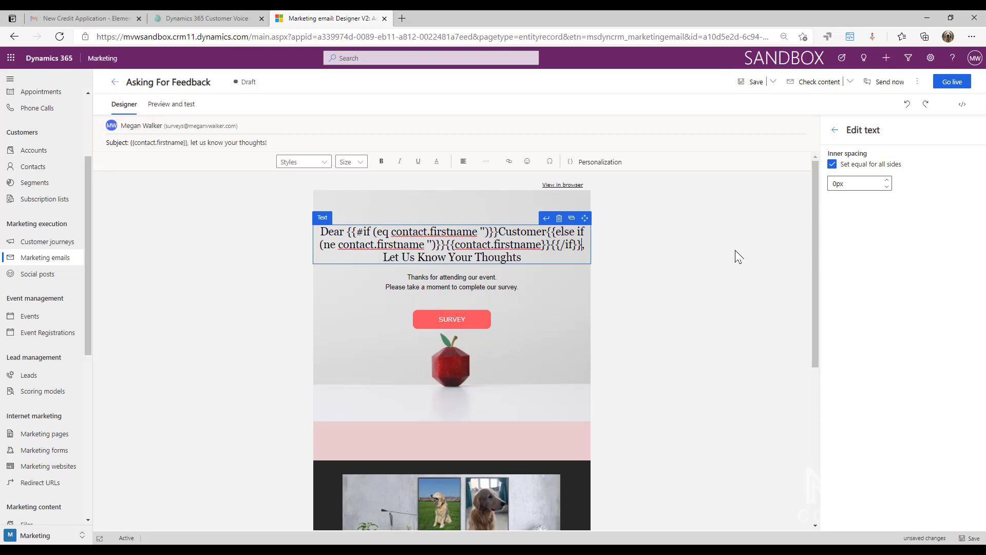
left_click(738, 257)
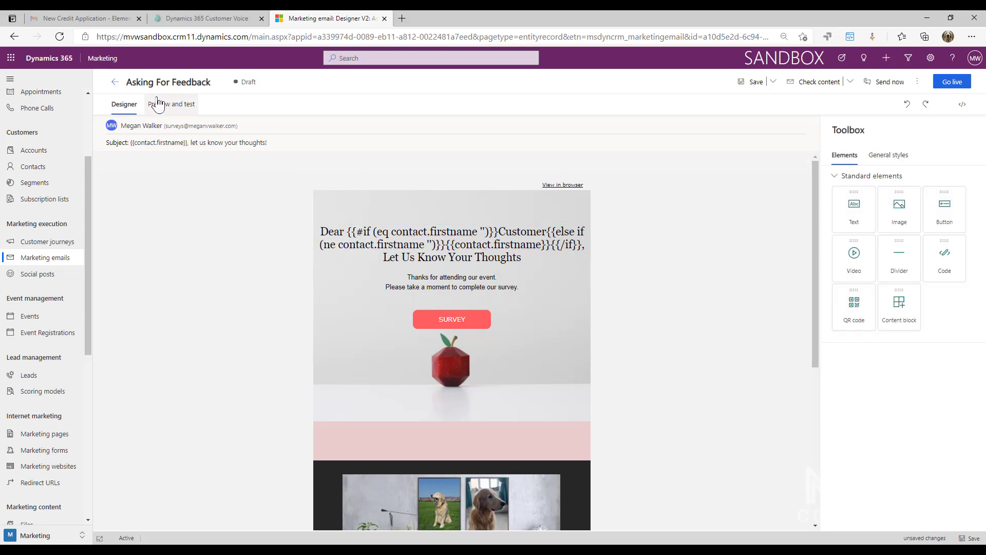
Preview the conditional greeting with the first-name contact and with the contact that has only a last name.
left_click(162, 104)
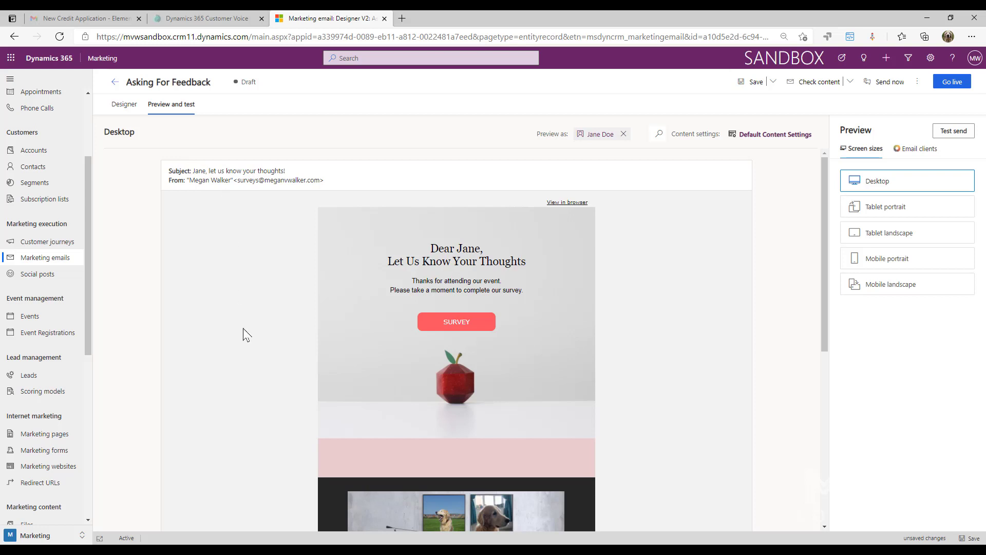
left_click(624, 133)
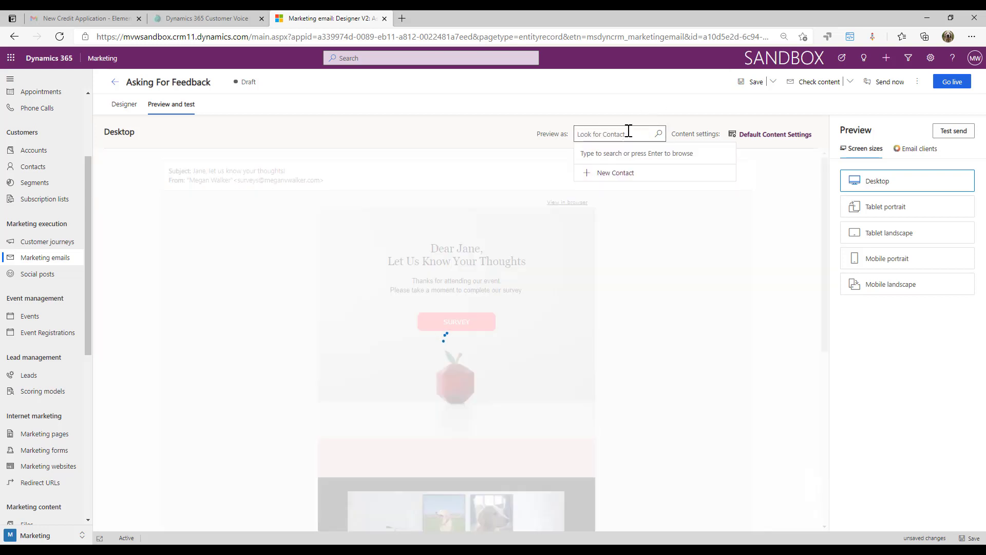
type("Smith")
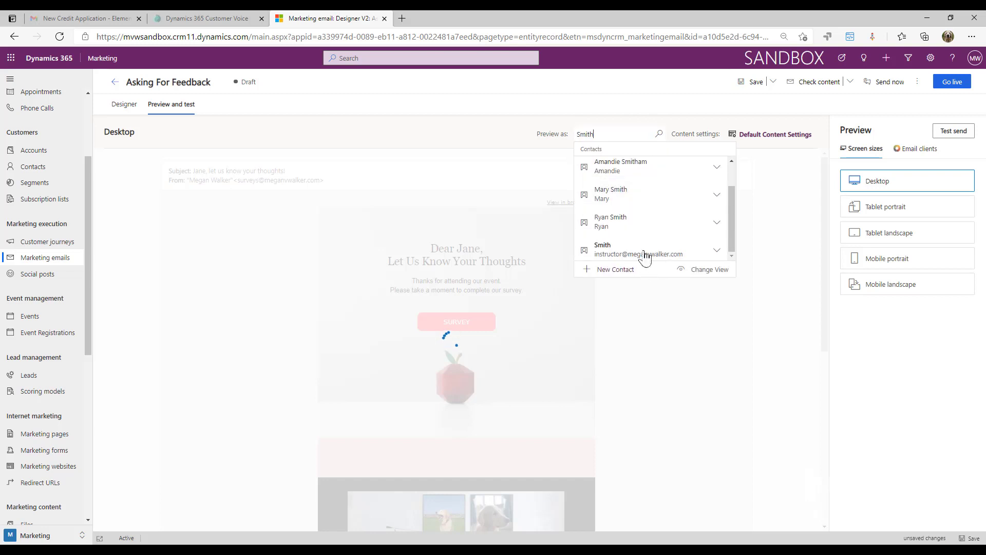
left_click(646, 255)
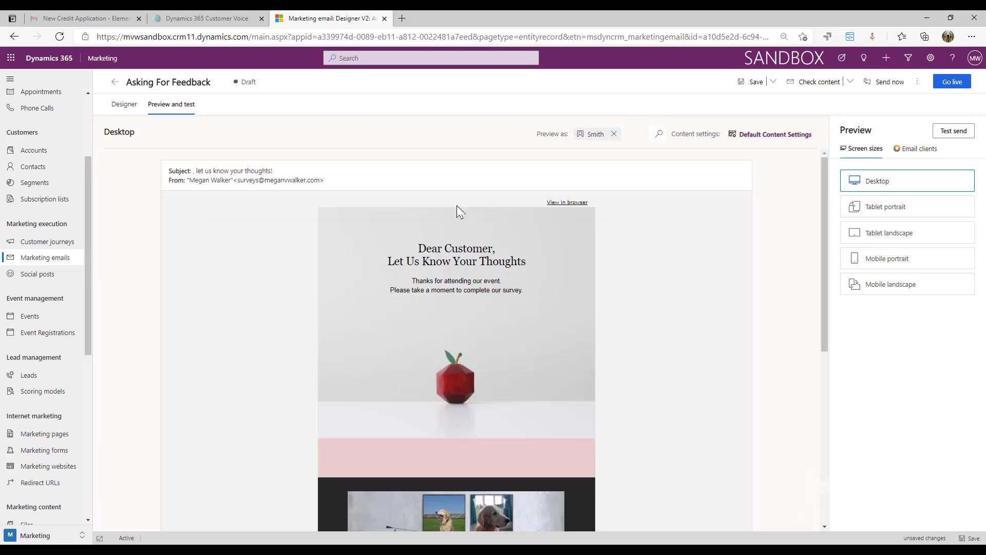